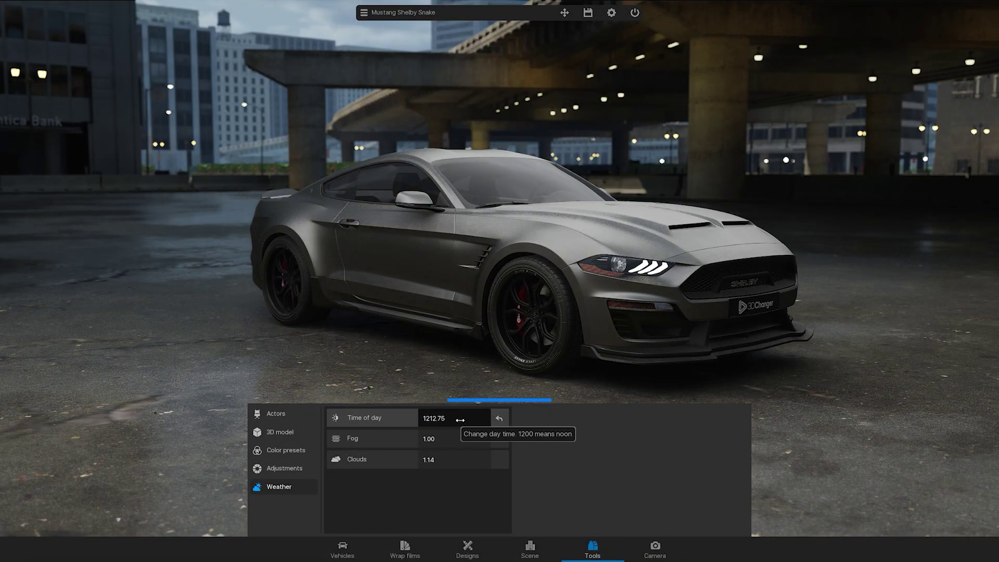
Set the yard's time of day to 1527.75 and select the HDRI 1 backdrop
drag(486, 420, 687, 425)
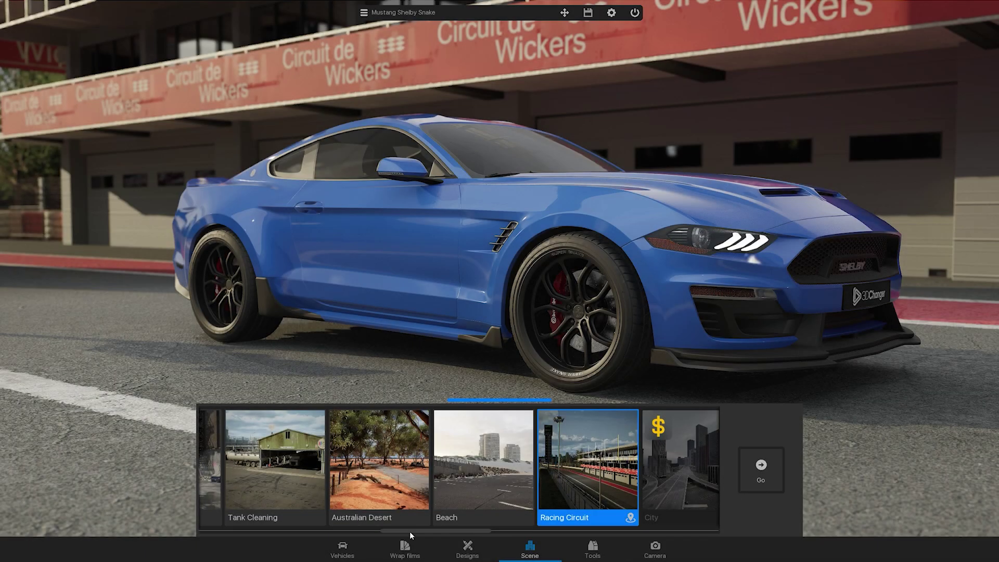
drag(410, 531, 507, 534)
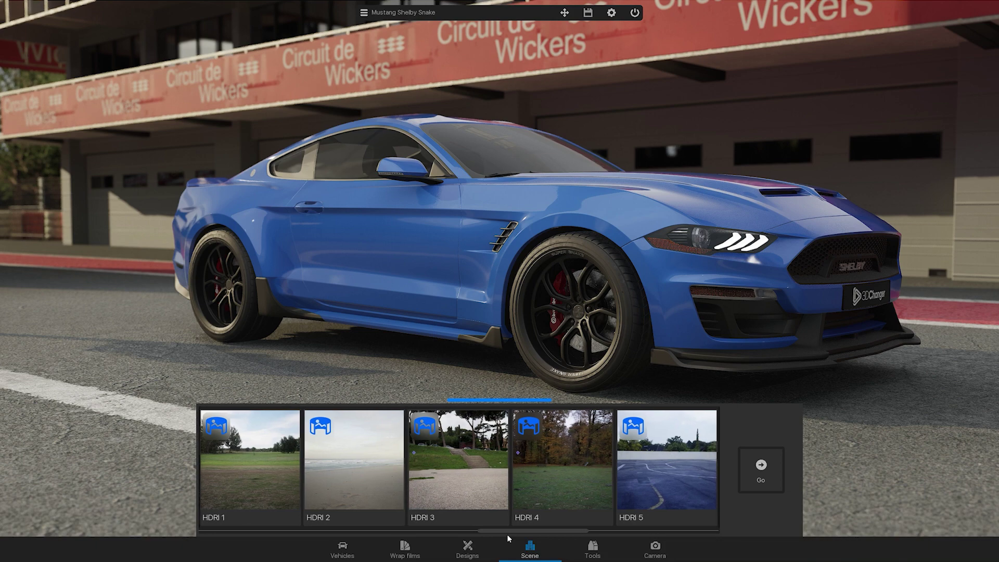
click(279, 467)
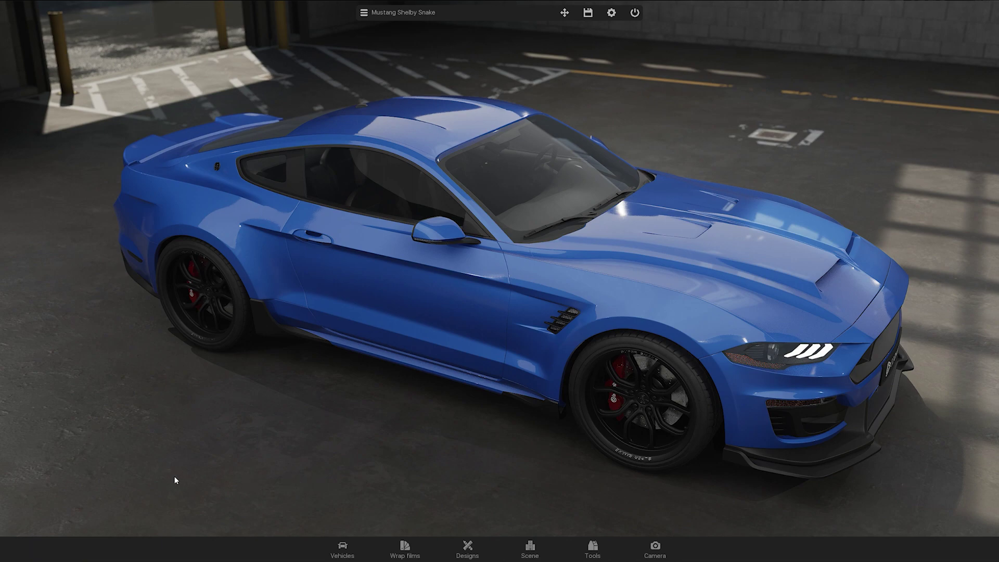
Download the 587 MB Warehouse scene and shut down 3D Changer so it loads
drag(175, 479, 364, 442)
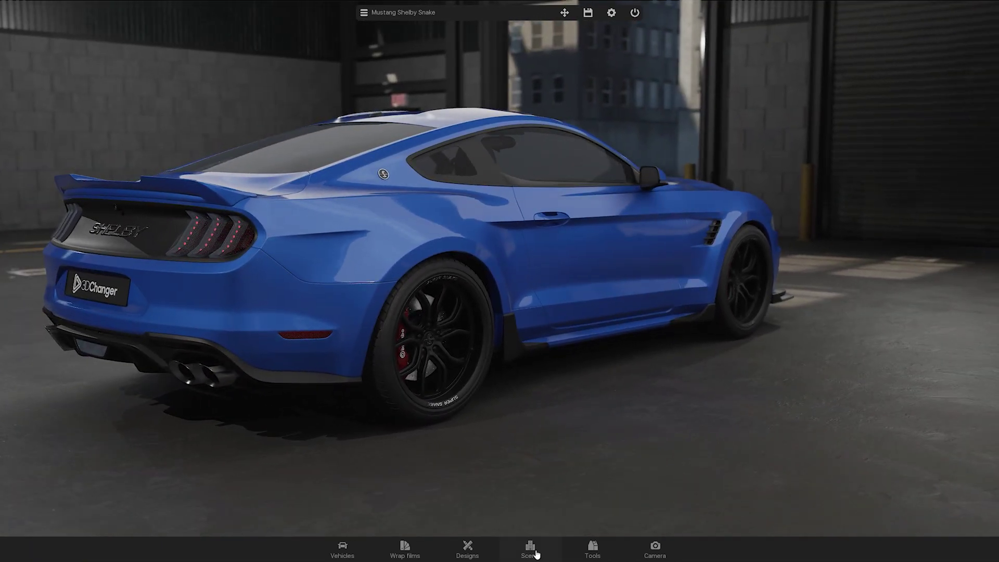
click(535, 553)
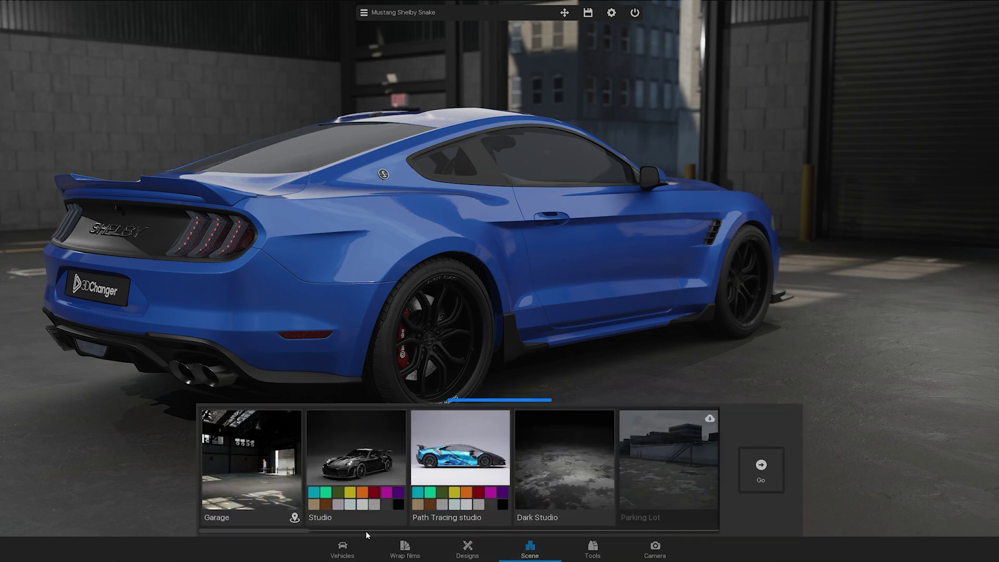
drag(295, 530, 370, 534)
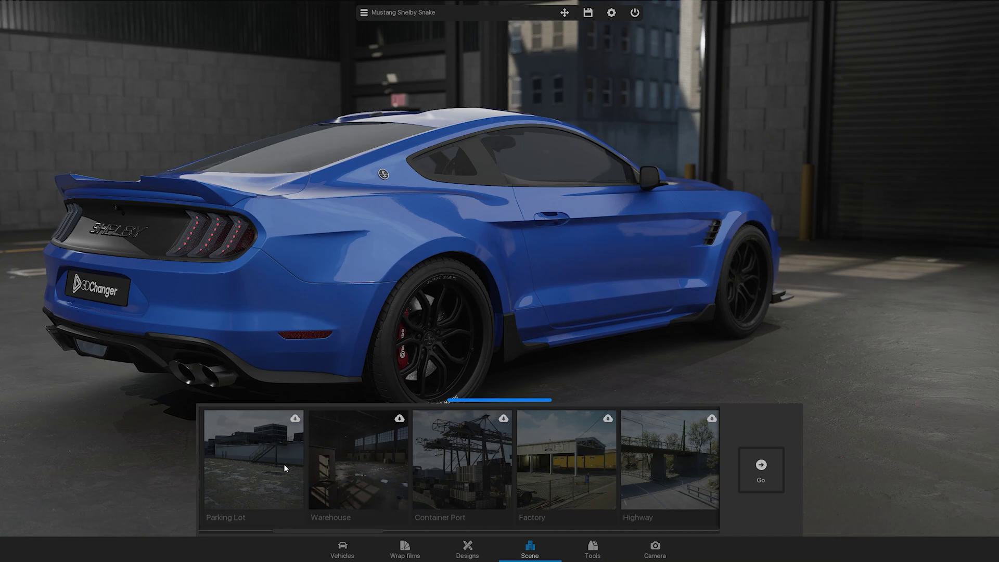
click(283, 464)
click(514, 285)
click(357, 458)
click(521, 286)
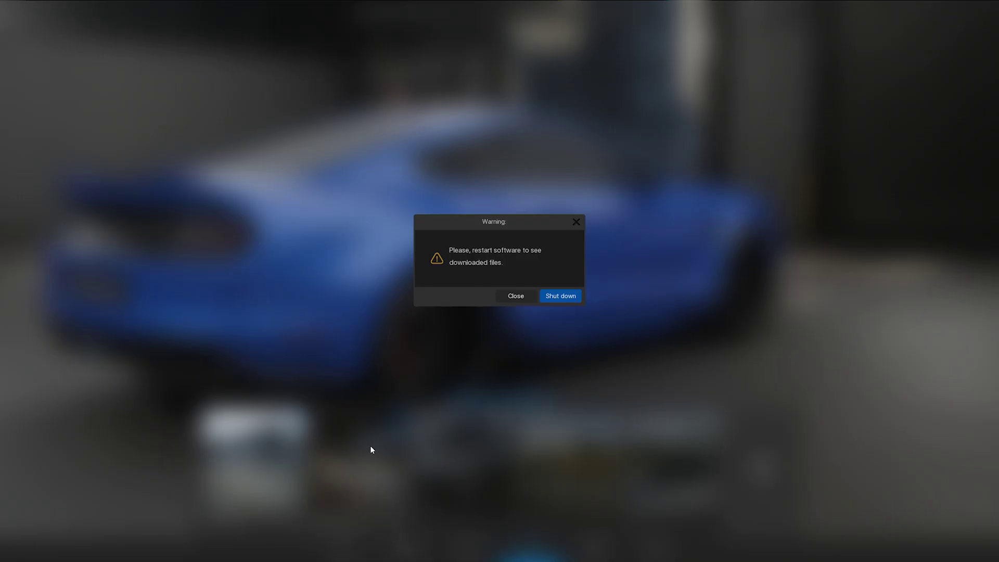
click(553, 298)
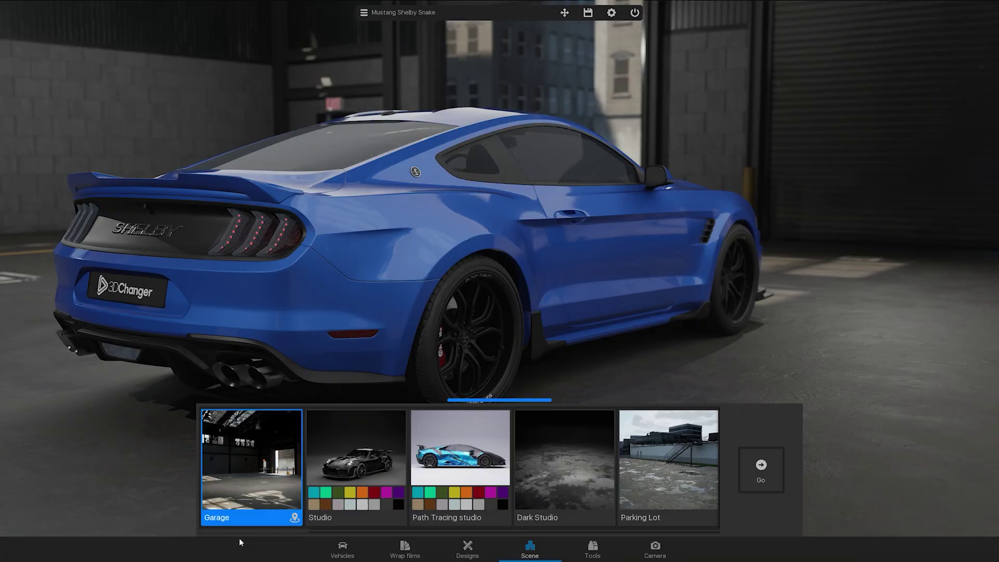
Load the Parking Lot scene for the Mustang from the Scene panel
drag(237, 532, 292, 535)
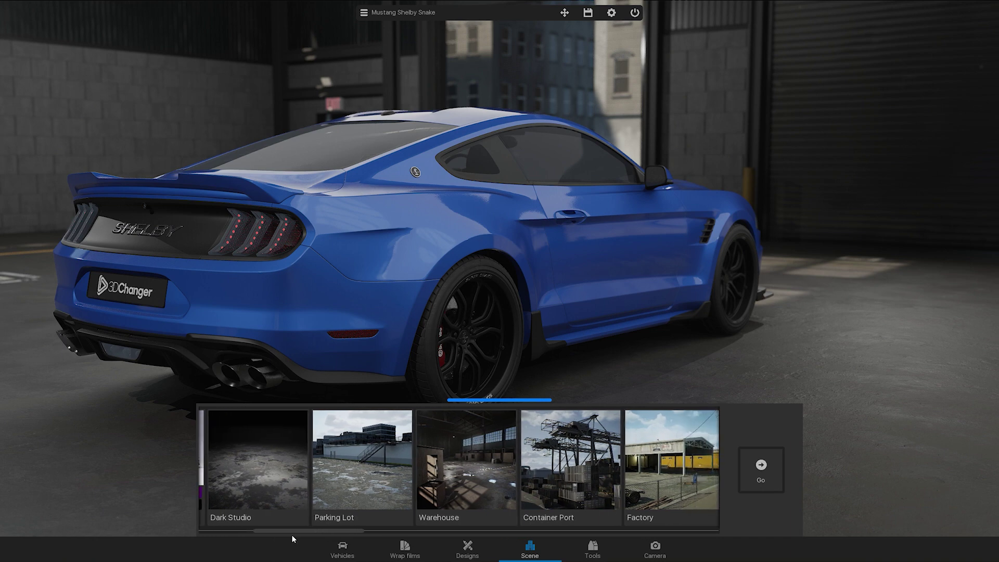
click(364, 470)
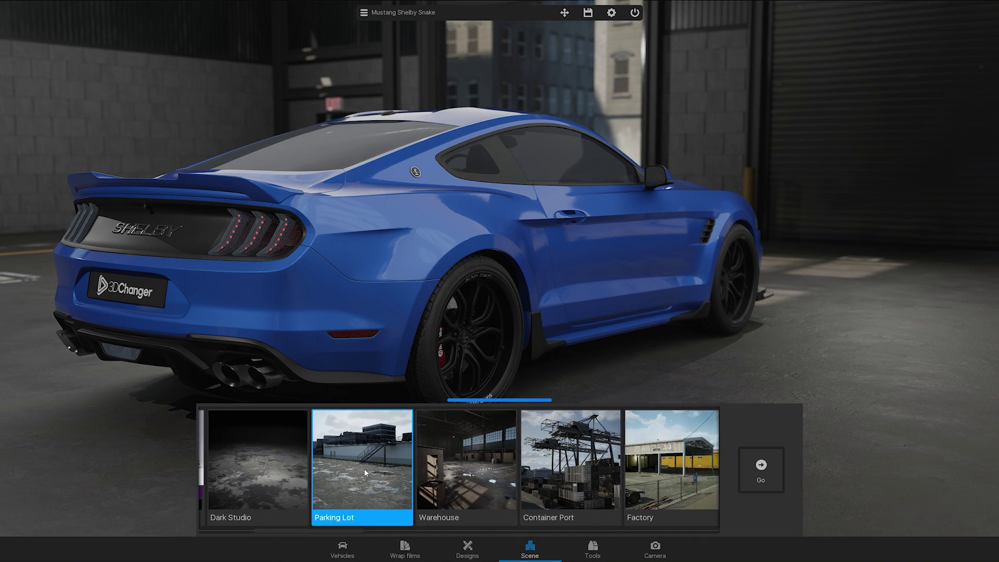
click(779, 476)
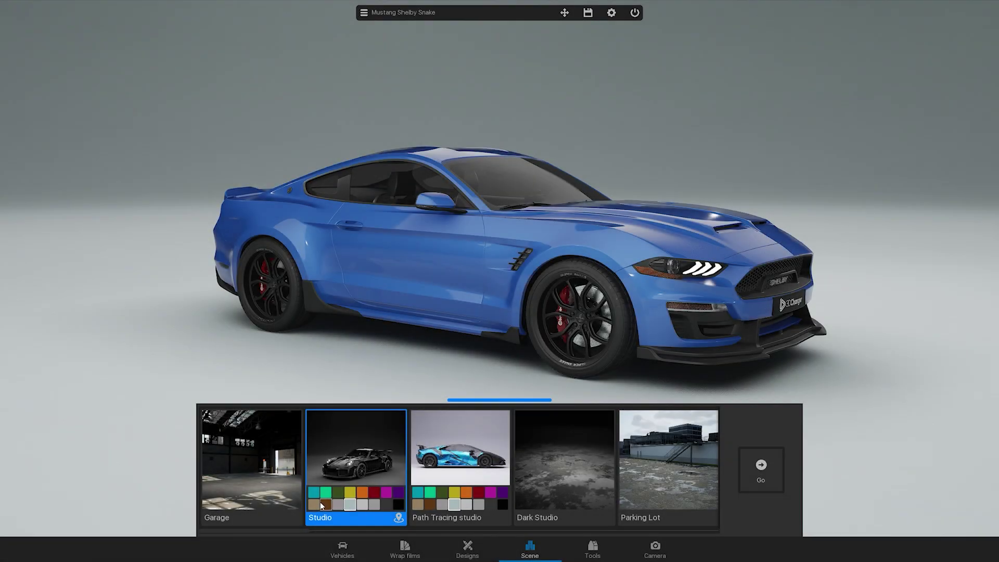
Tint the Studio backdrop purple, magenta, dark red, orange, and finally yellow
click(399, 494)
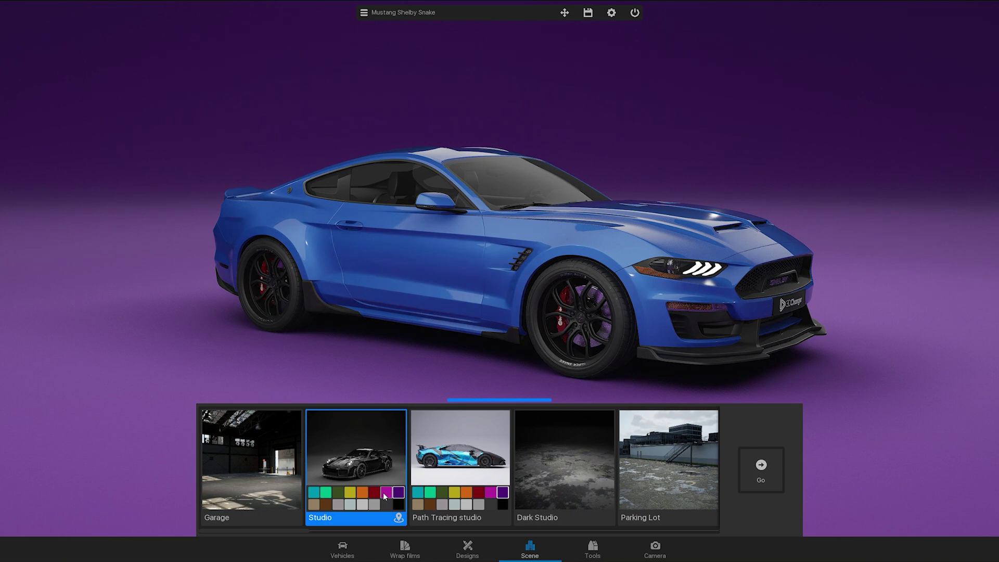
click(385, 493)
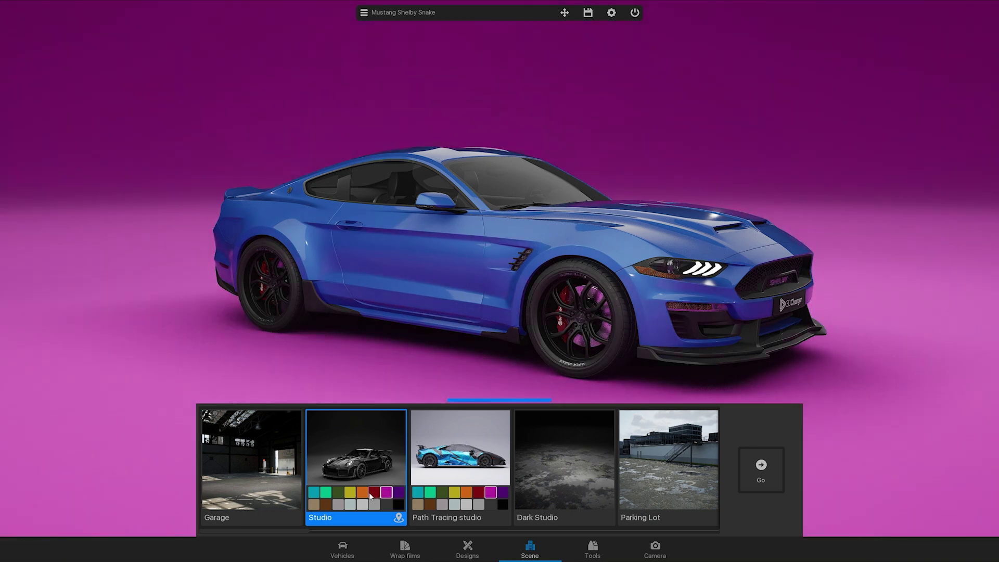
click(374, 494)
click(362, 495)
click(349, 493)
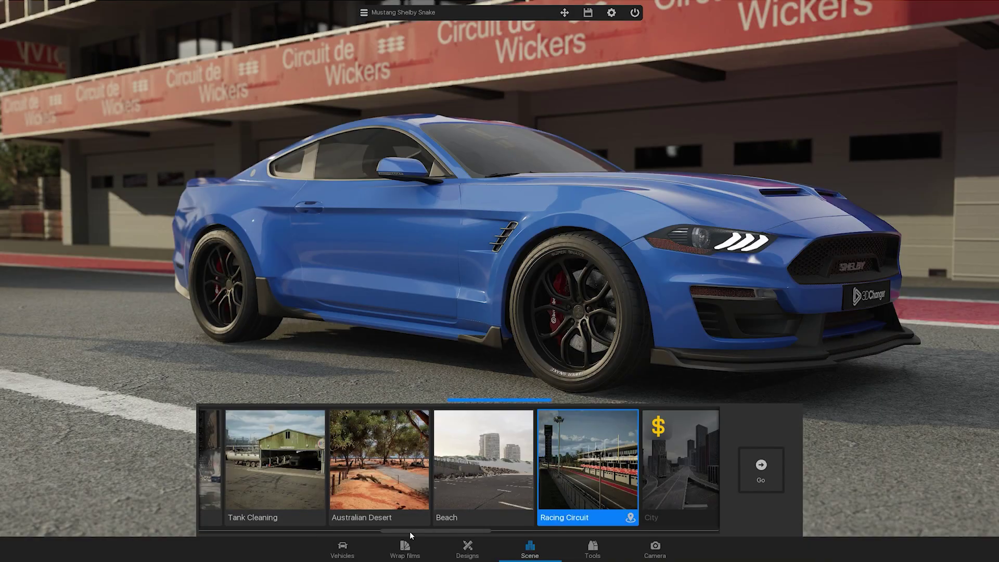
drag(410, 531, 509, 538)
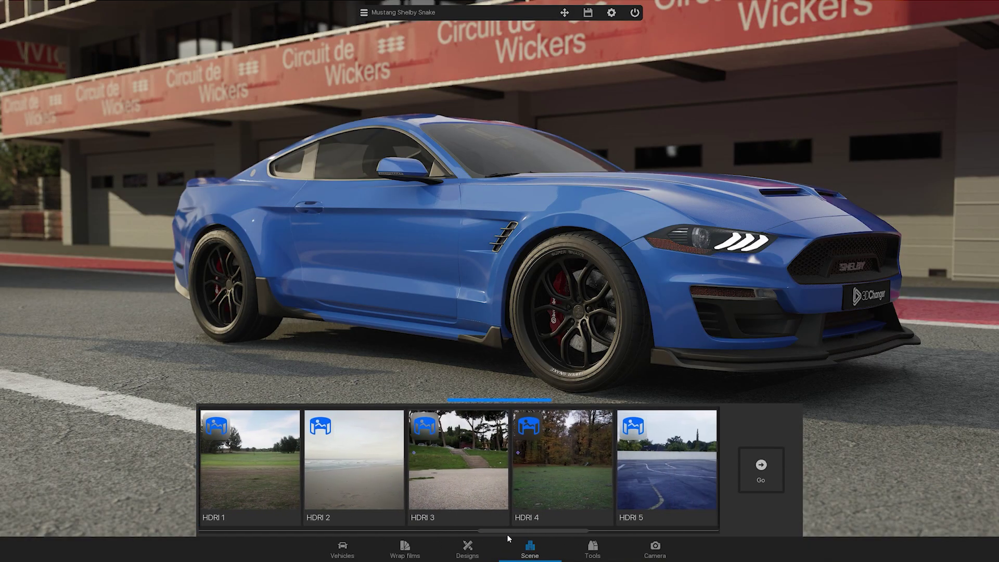
Apply the HDRI 1 grassy field backdrop and hide the backdrop thumbnails
click(279, 468)
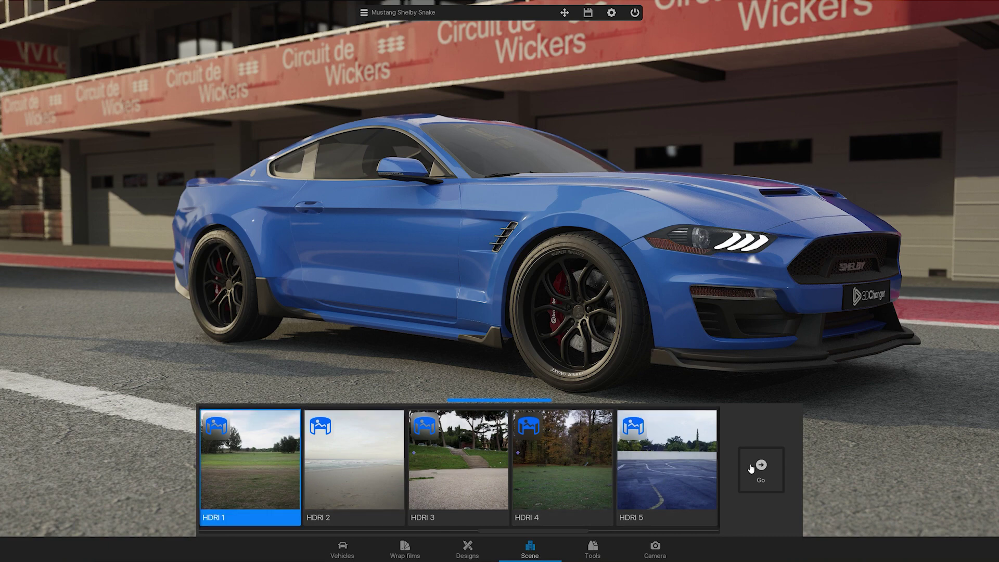
click(753, 467)
click(463, 399)
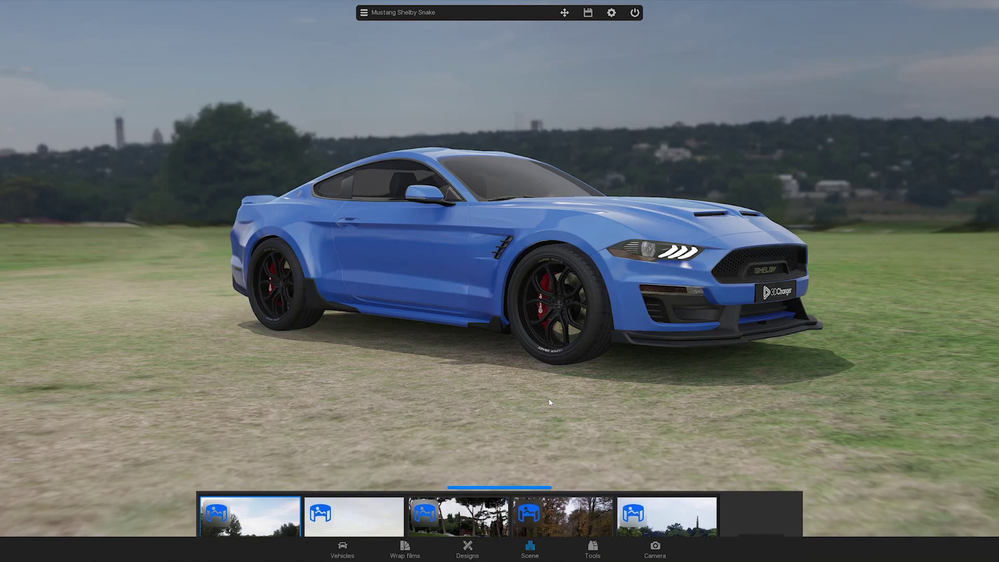
Orbit the camera higher and around to the car's front-left side
drag(539, 403, 133, 411)
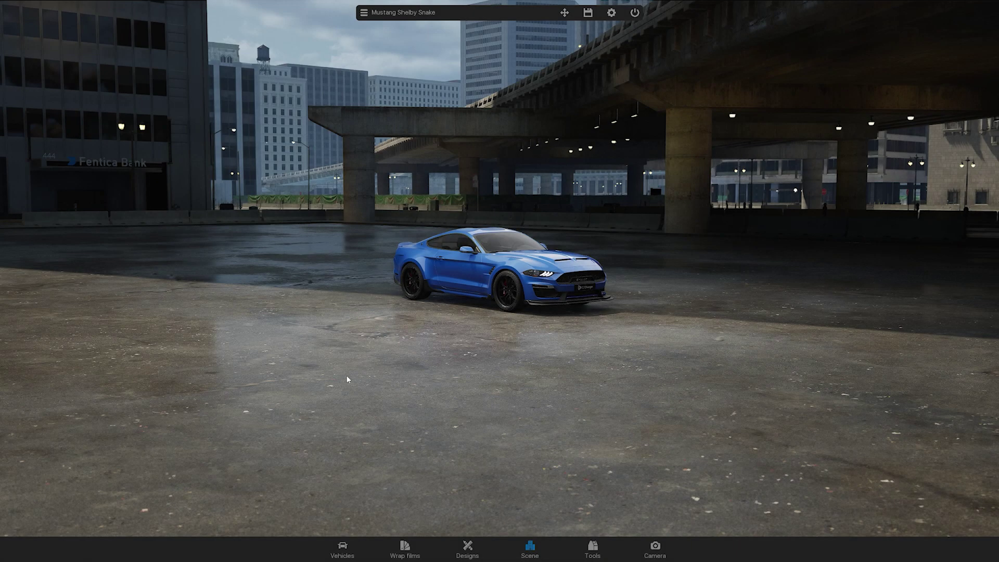
drag(346, 376, 313, 403)
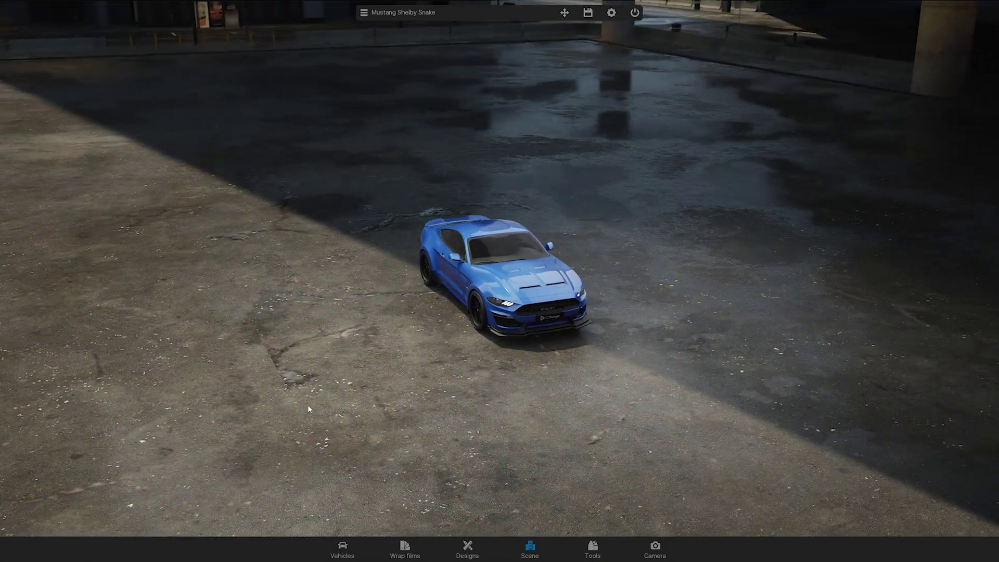
drag(637, 419, 532, 407)
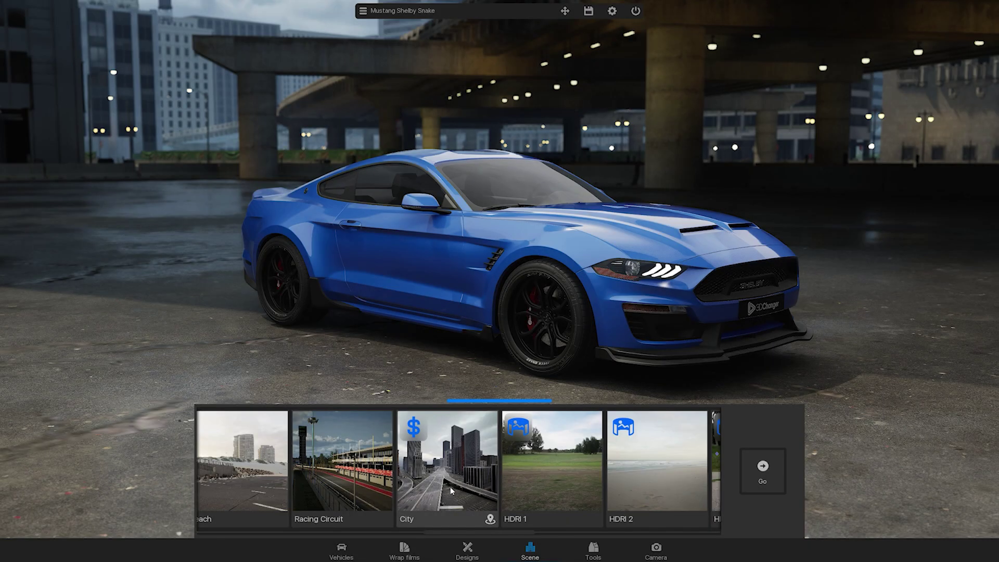
Load the City scene tile as the Mustang's backdrop
click(450, 486)
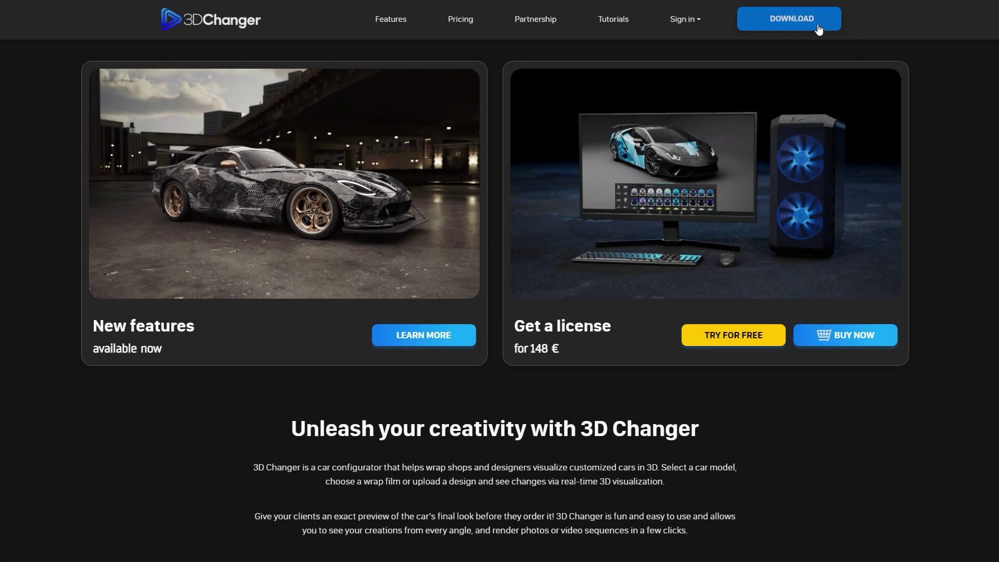
Go to the DOWNLOAD page on the 3D Changer website
click(818, 29)
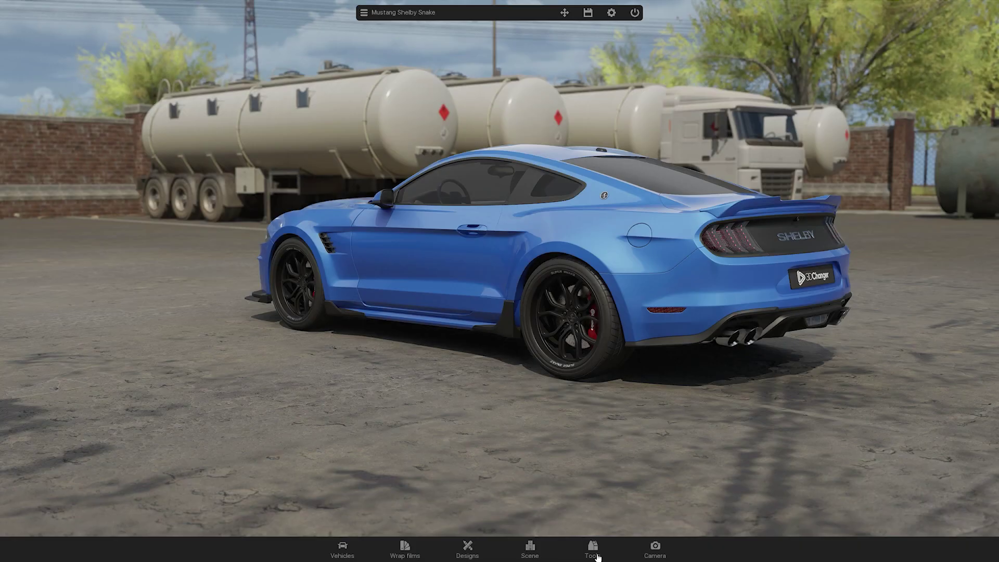
click(595, 553)
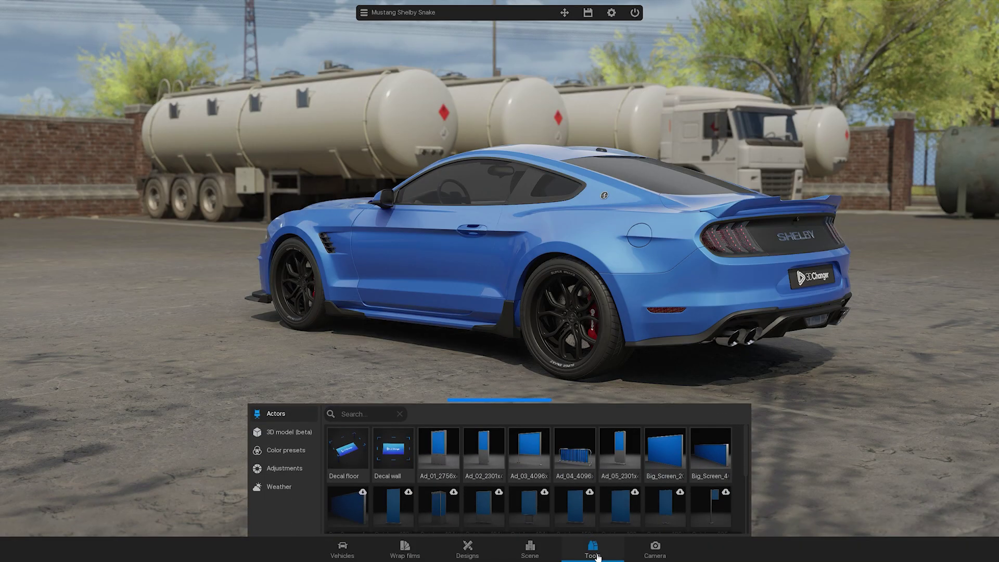
Compare the Cinematic 05, 06 and 07 colour presets, then apply Cinematic 08
click(294, 456)
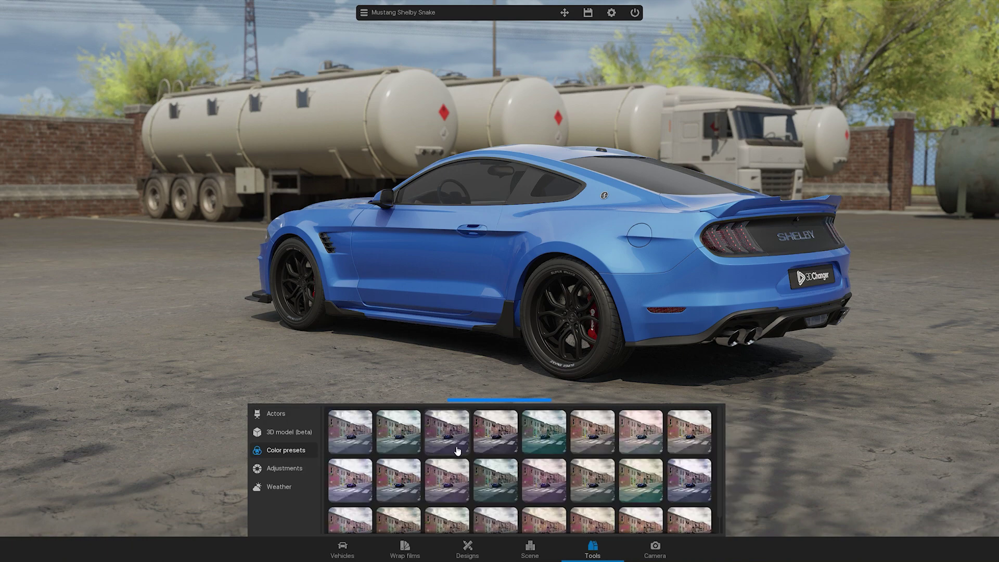
click(544, 448)
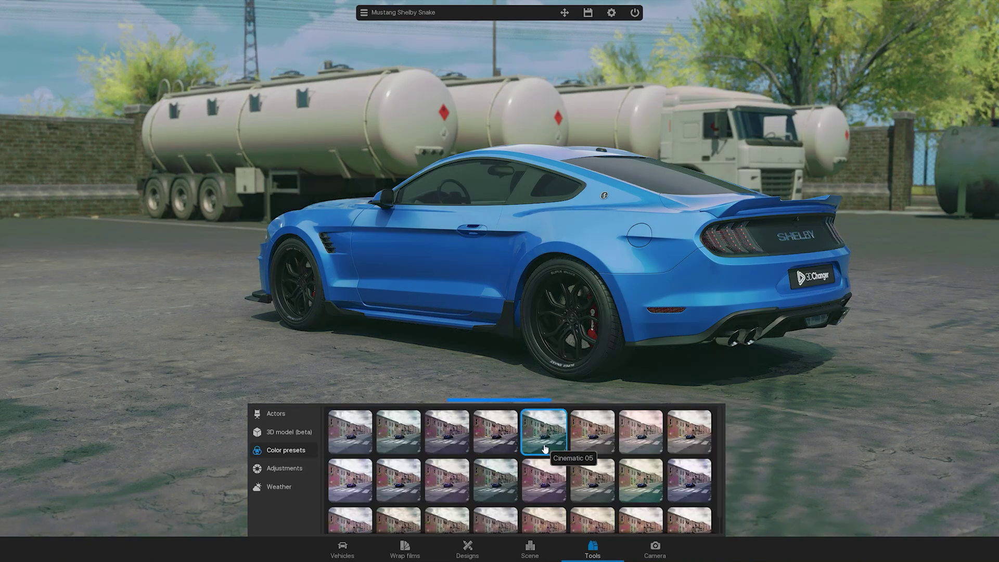
click(592, 445)
click(627, 442)
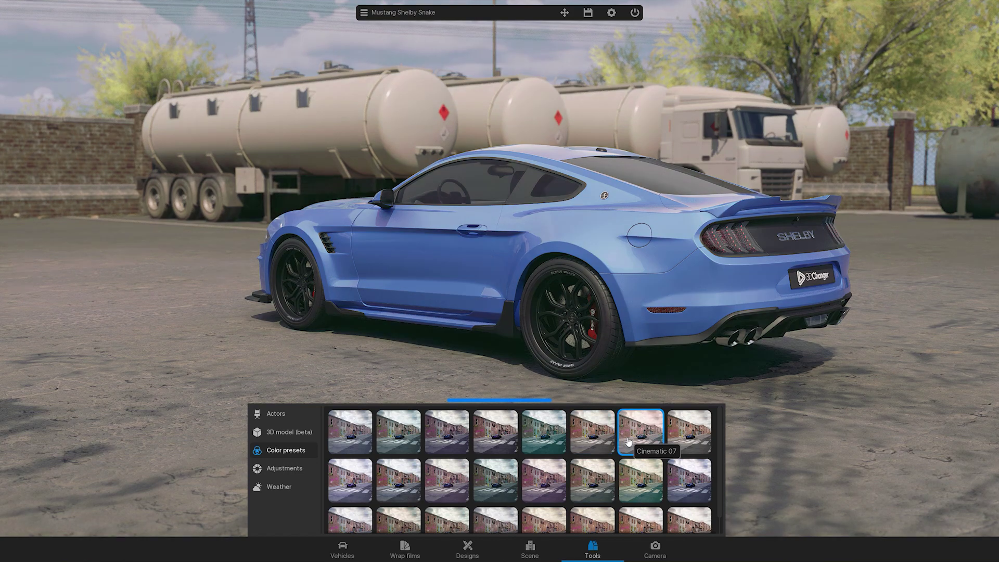
click(682, 440)
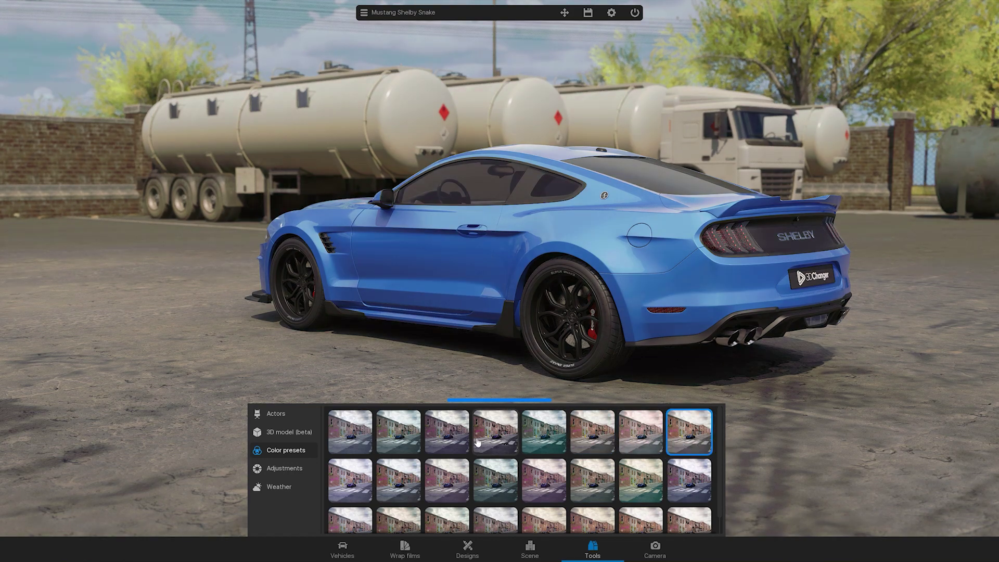
click(286, 469)
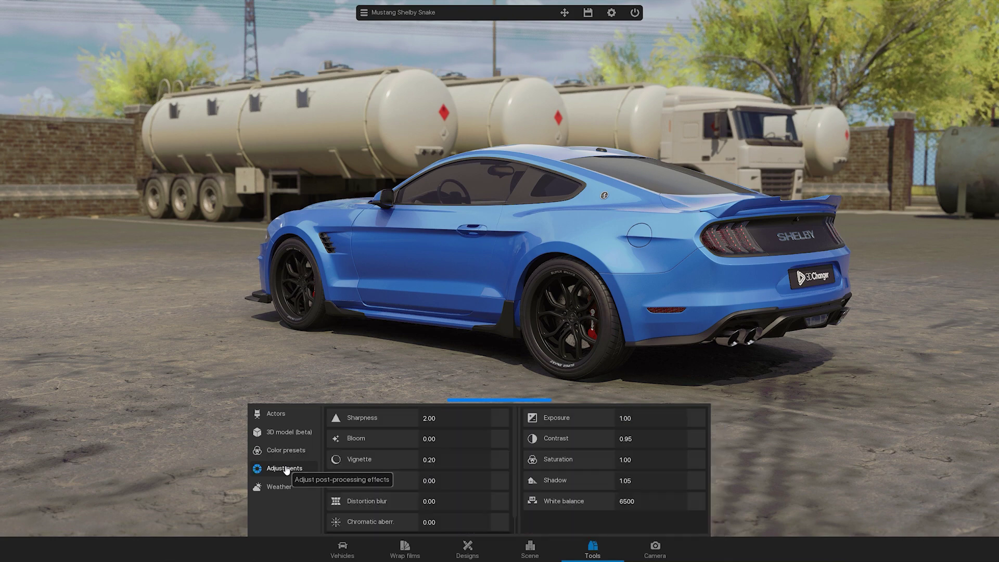
Test exposure and shadow, then restore exposure 1.00, contrast 0.95, saturation 1.00, shadow 1.05
drag(555, 419, 544, 440)
click(695, 417)
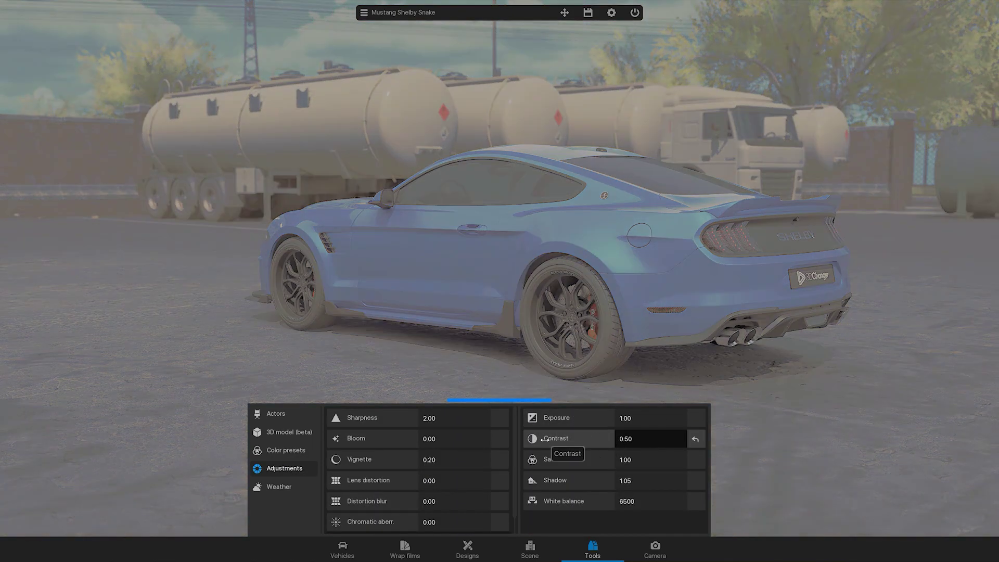
click(693, 439)
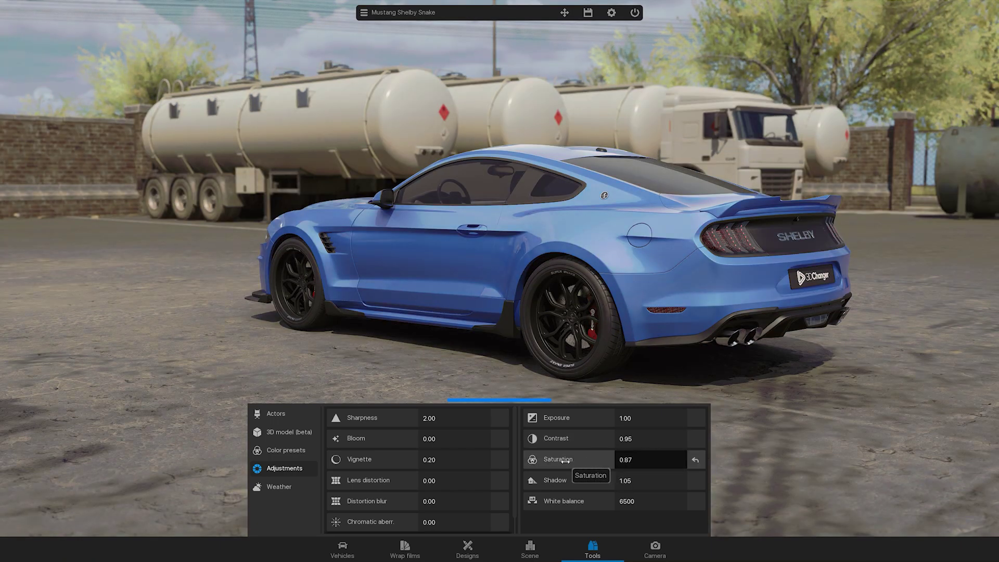
click(695, 459)
drag(599, 476, 601, 475)
click(695, 482)
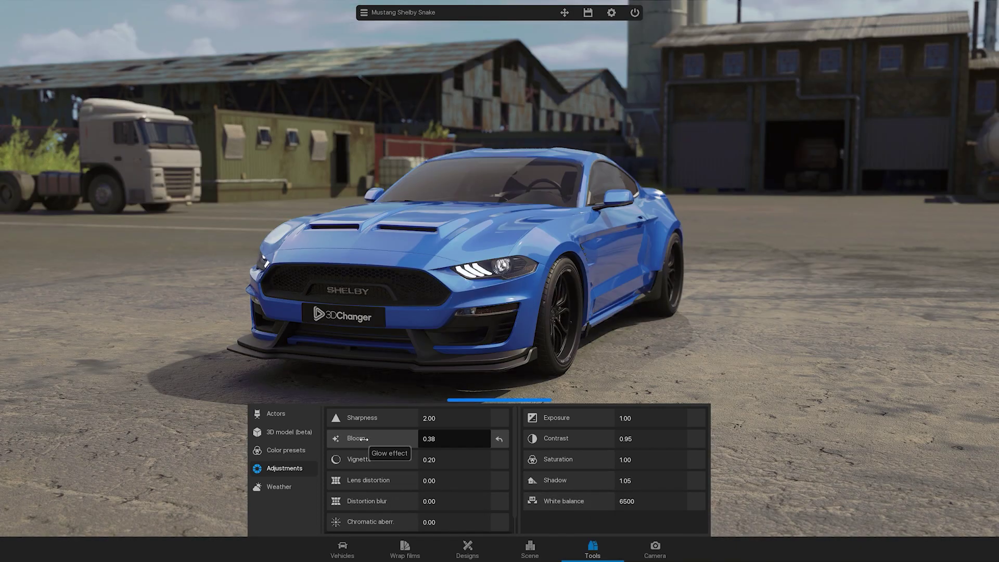
Try strong bloom and distortion blur, then reset distortion blur 0.00, vignette 0.20, bloom 0.00
drag(359, 438, 437, 459)
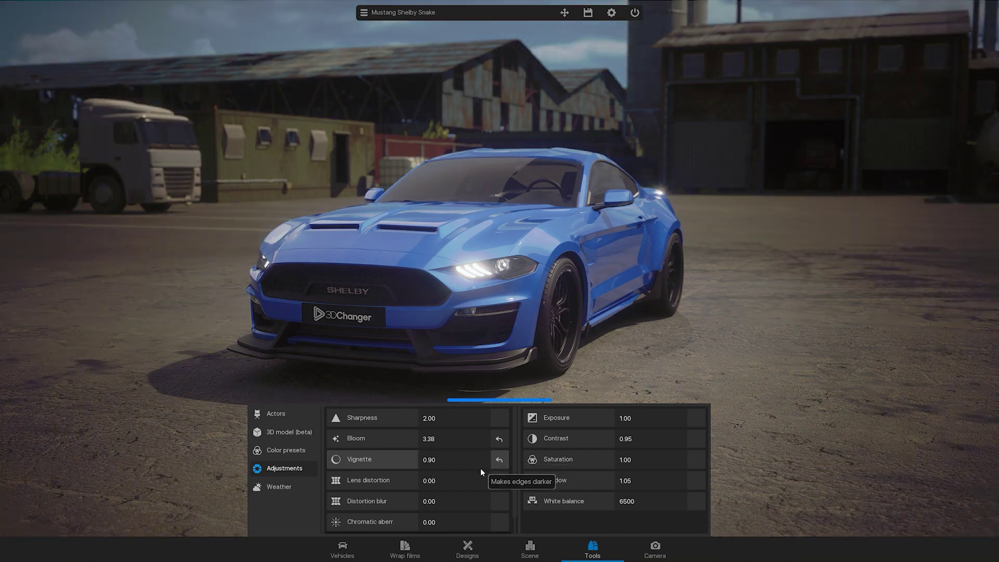
drag(388, 486, 421, 501)
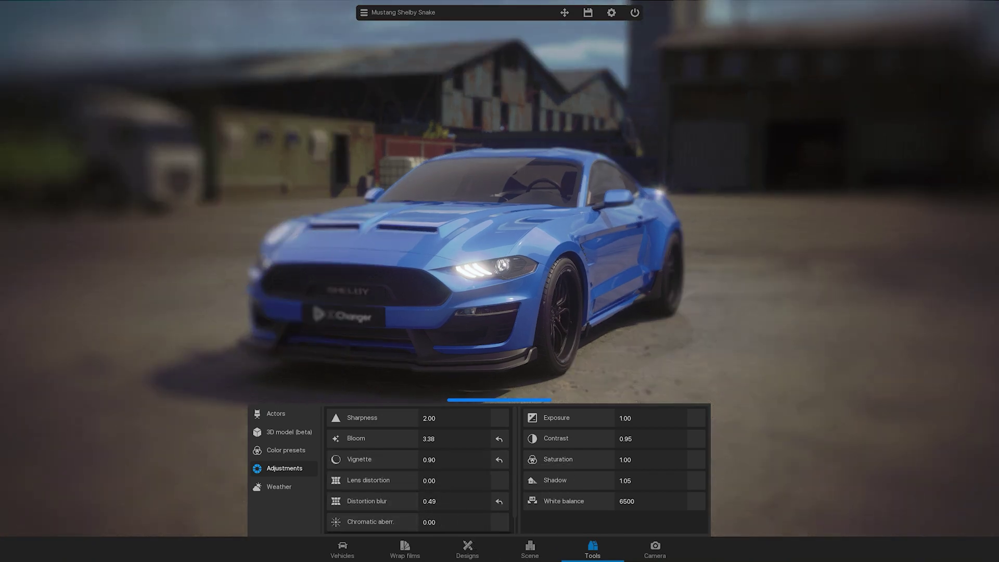
click(499, 501)
click(498, 459)
click(500, 439)
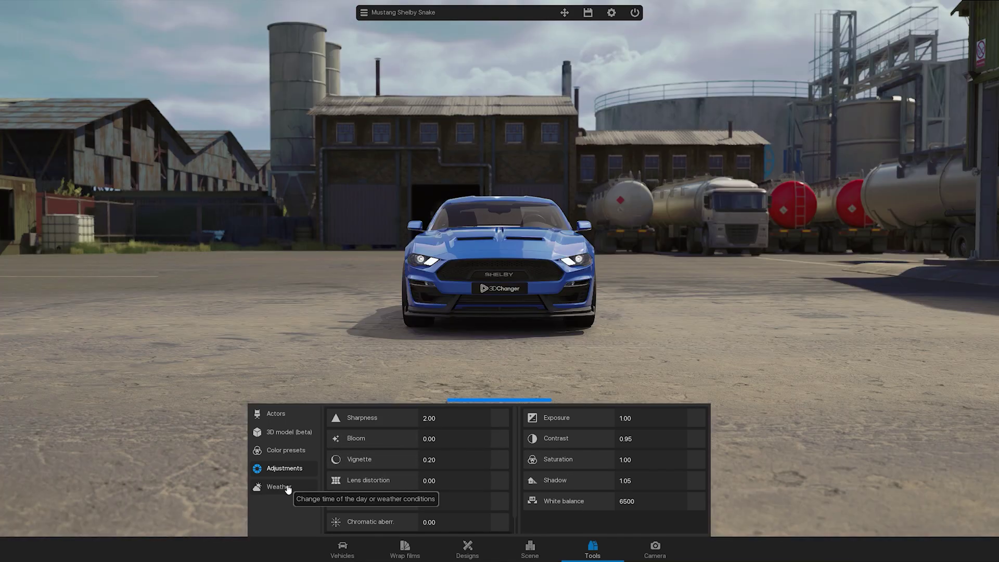
In Weather, push the time of day later to 1475 and add heavy fog
click(279, 486)
drag(359, 418, 664, 419)
drag(353, 438, 998, 436)
Reset fog to 1.00, lower clouds to 0.95, and orbit for a higher view of the car
click(499, 439)
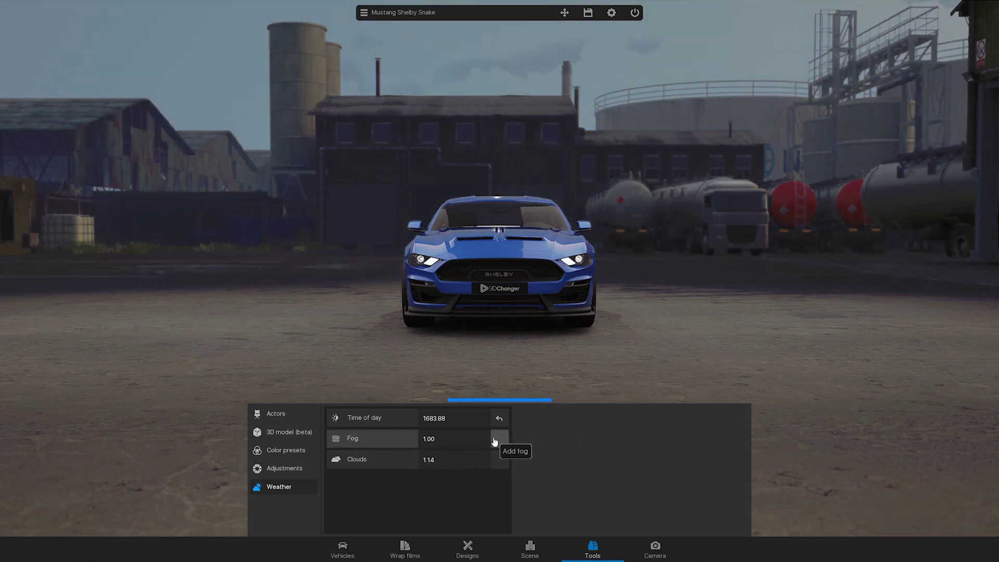
drag(494, 458, 98, 431)
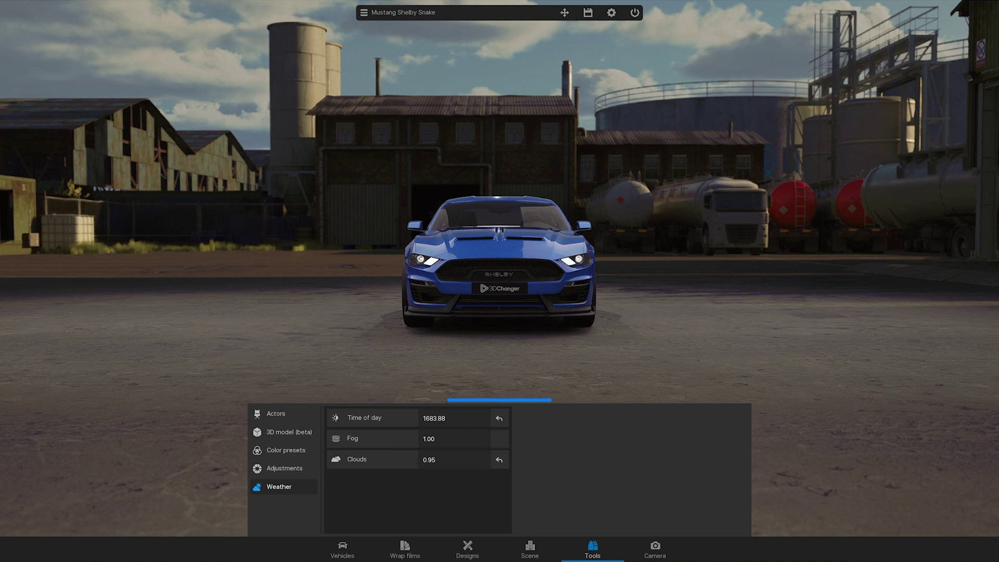
drag(710, 165, 710, 191)
click(613, 554)
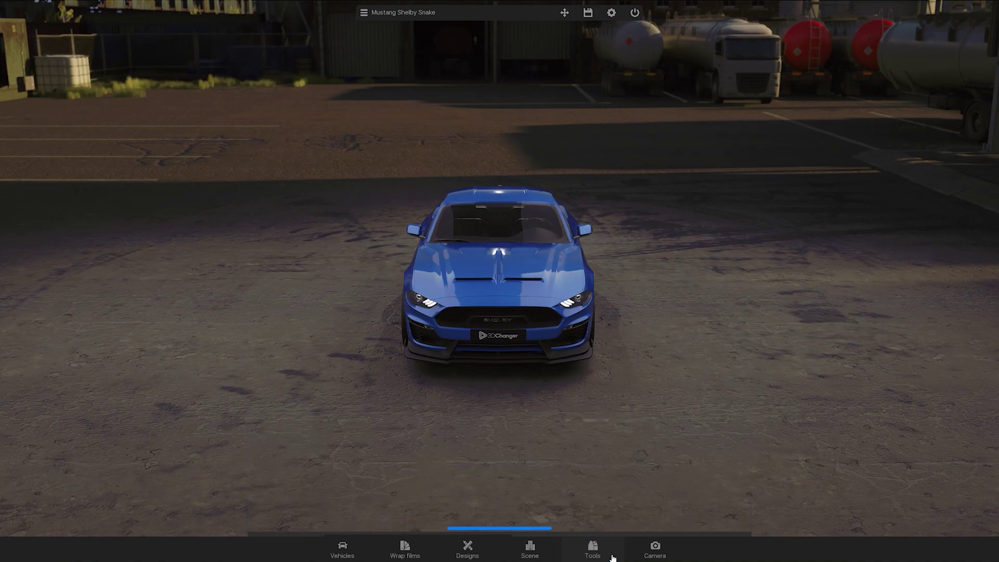
Set the Mustang's transform location to X -145 and Y -235, keeping Z at 0
click(425, 14)
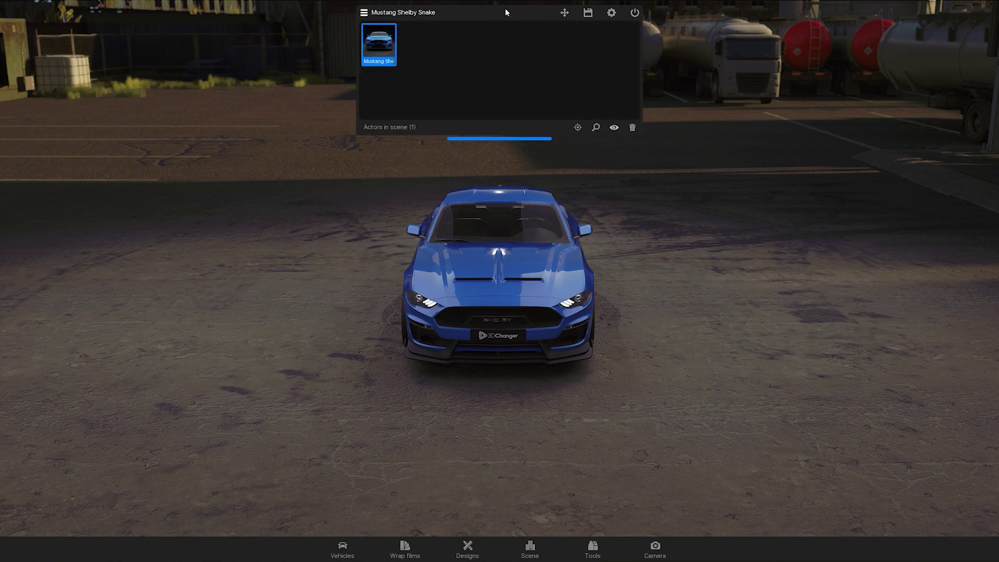
click(563, 14)
drag(521, 33, 364, 33)
drag(602, 35, 628, 33)
click(629, 33)
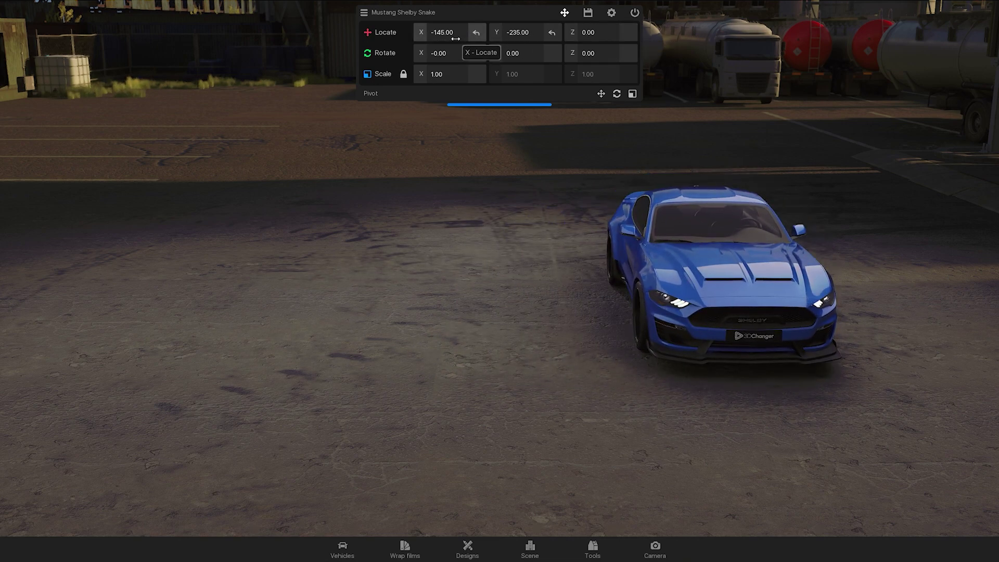